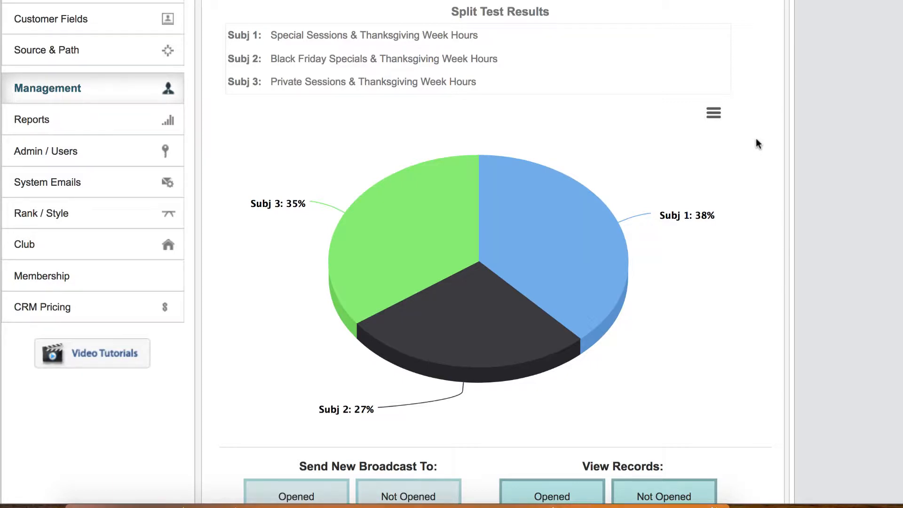
Open the Thanksgiving Hours email from the content library's Broadcast Only category to review its split-test subject lines.
{"action": "mouse_move", "coordinate": [692, 233]}
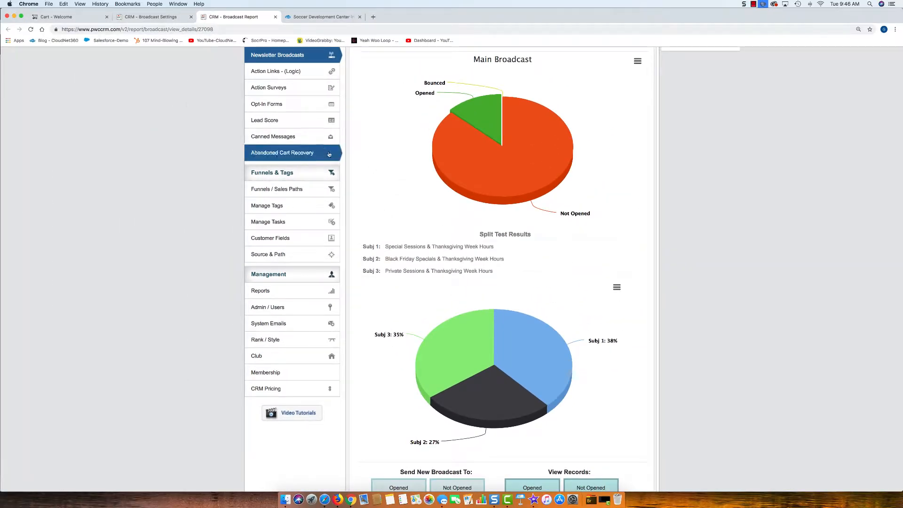
{"action": "scroll", "coordinate": [266, 105], "scroll_direction": "up", "scroll_amount": 1}
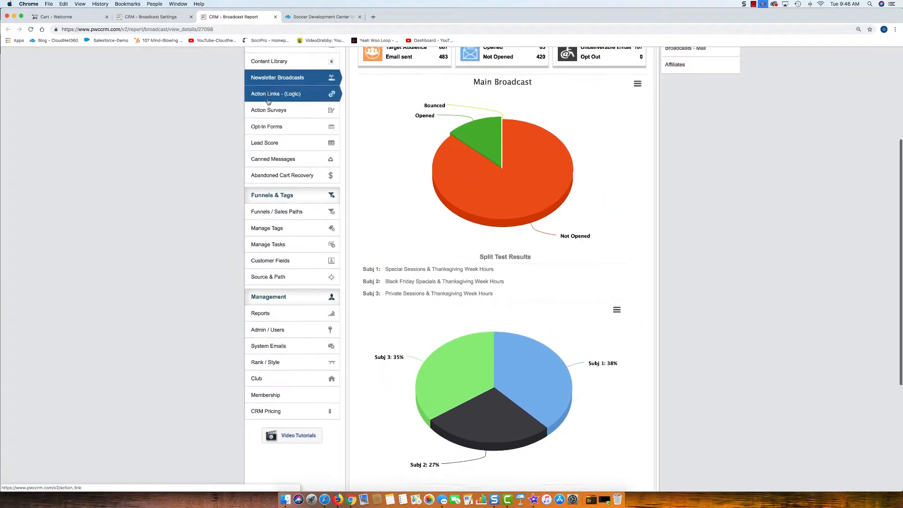
{"action": "left_click", "coordinate": [269, 65]}
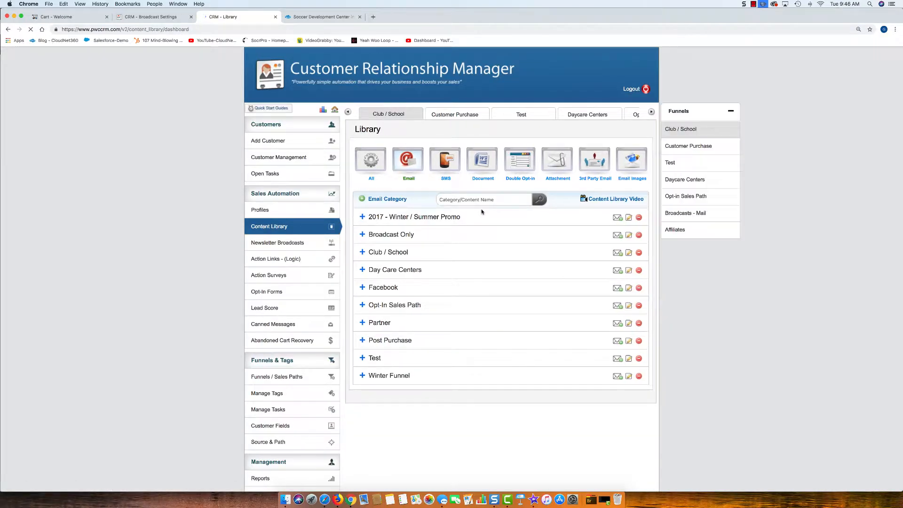
{"action": "left_click", "coordinate": [382, 234]}
{"action": "scroll", "coordinate": [441, 264], "scroll_direction": "down", "scroll_amount": 2}
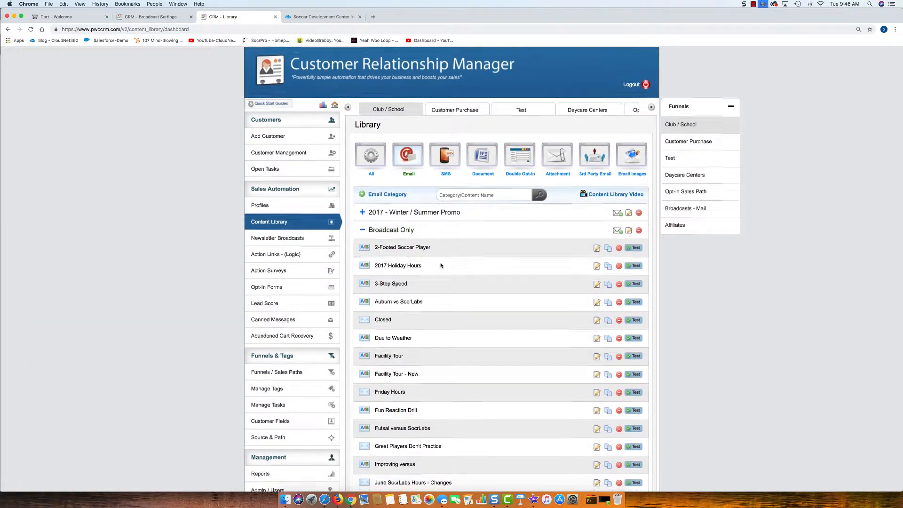
{"action": "scroll", "coordinate": [442, 265], "scroll_direction": "down", "scroll_amount": 5}
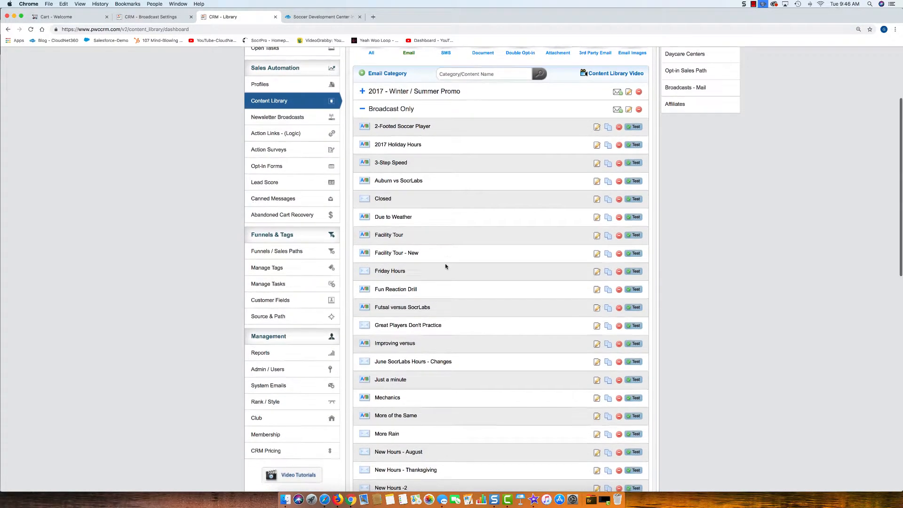
{"action": "scroll", "coordinate": [445, 266], "scroll_direction": "down", "scroll_amount": 6}
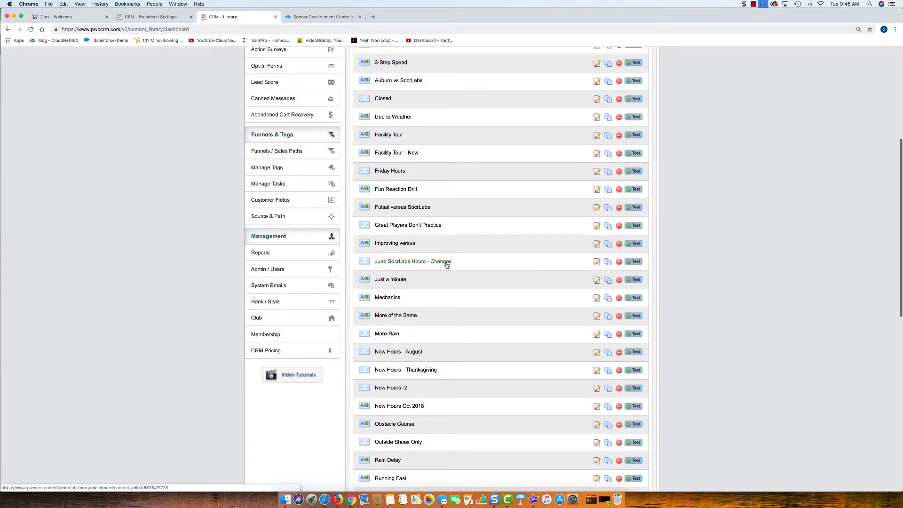
{"action": "scroll", "coordinate": [459, 326], "scroll_direction": "down", "scroll_amount": 5}
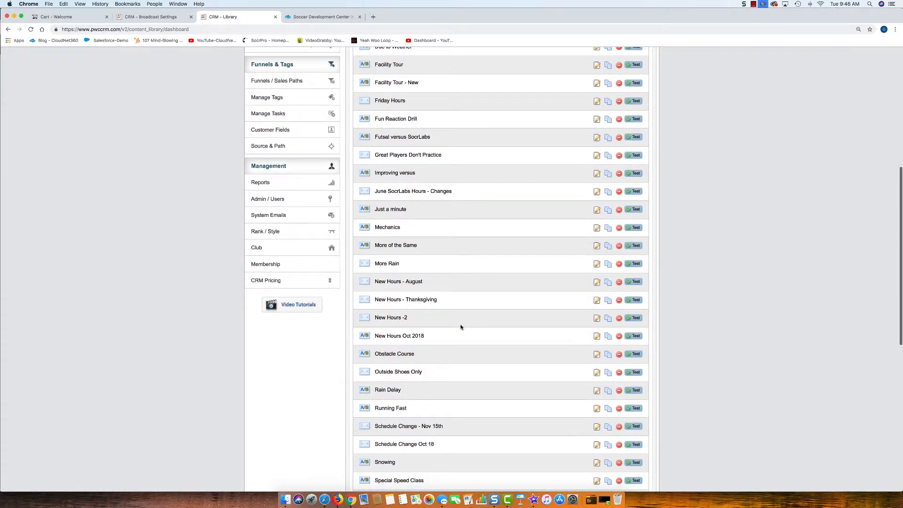
{"action": "scroll", "coordinate": [461, 327], "scroll_direction": "down", "scroll_amount": 2}
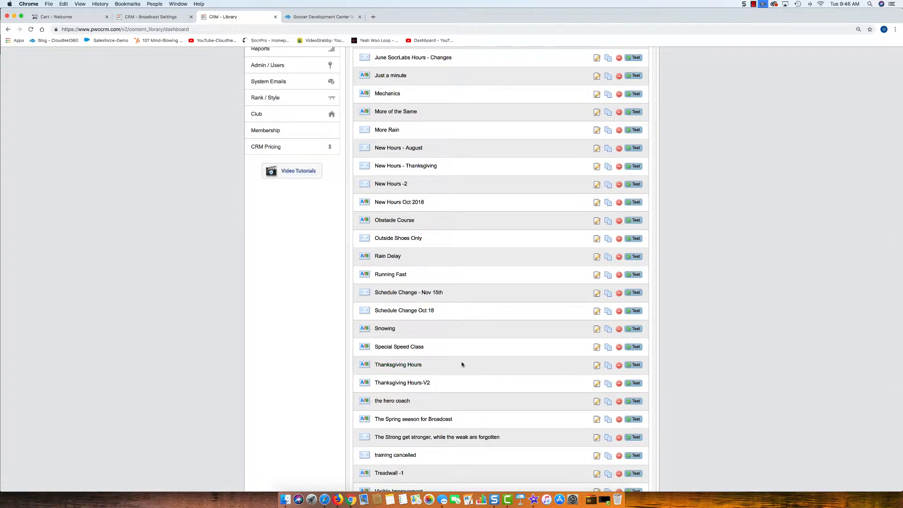
{"action": "left_click", "coordinate": [599, 366]}
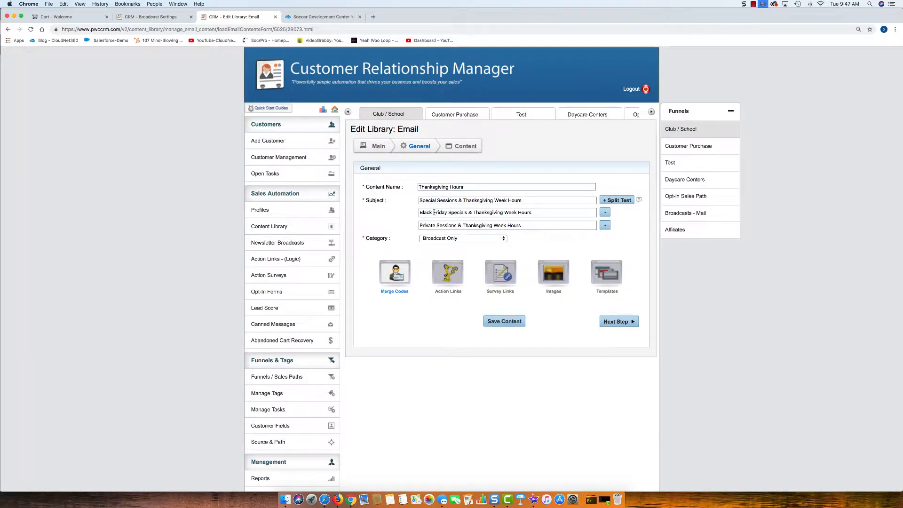
Return to the content library and open the Thanksgiving Hours-V2 email in the Broadcast Only category for editing.
{"action": "left_click", "coordinate": [8, 29]}
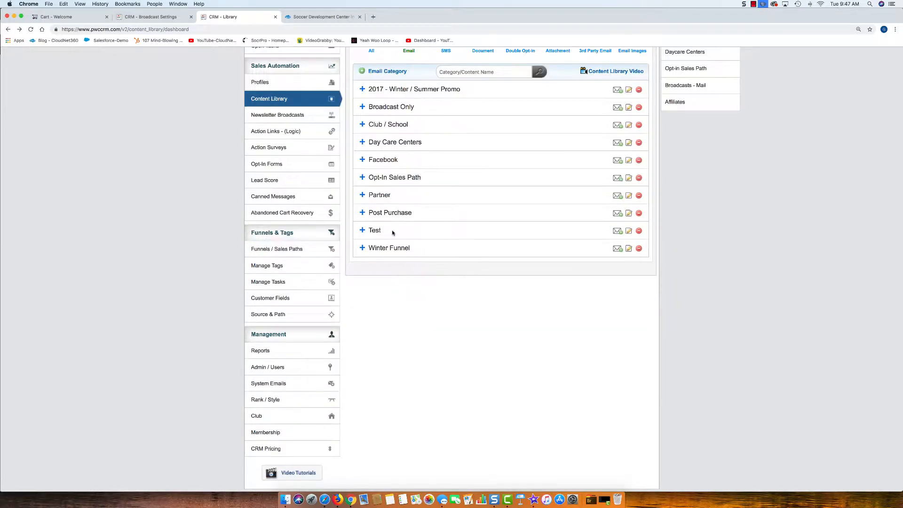
{"action": "scroll", "coordinate": [504, 235], "scroll_direction": "down", "scroll_amount": 6}
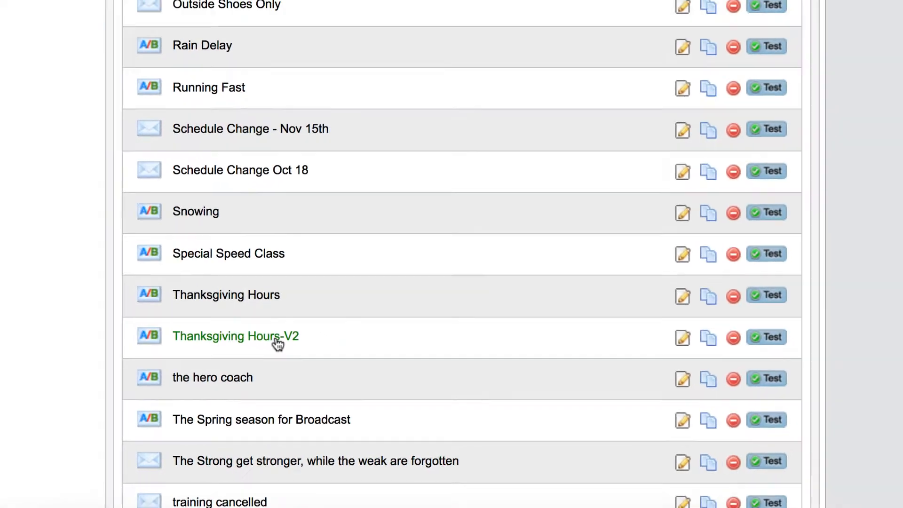
{"action": "left_click", "coordinate": [235, 321]}
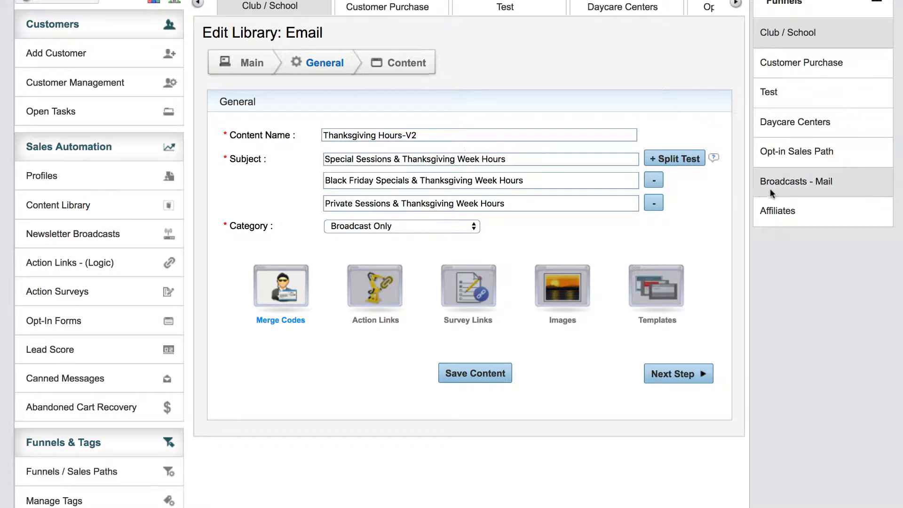
Remove the two additional split-test subjects and change the main subject to "Special Sessions - Updated Availability".
{"action": "left_click", "coordinate": [653, 180]}
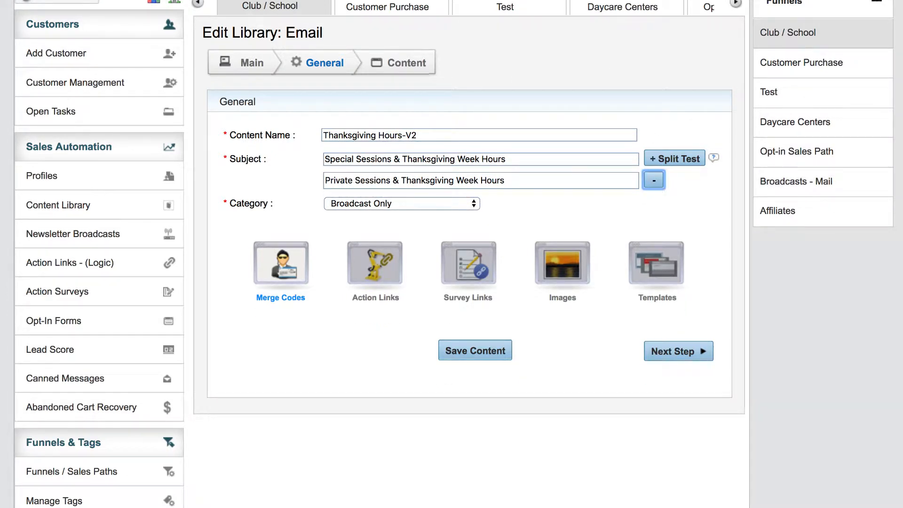
{"action": "left_click", "coordinate": [654, 180]}
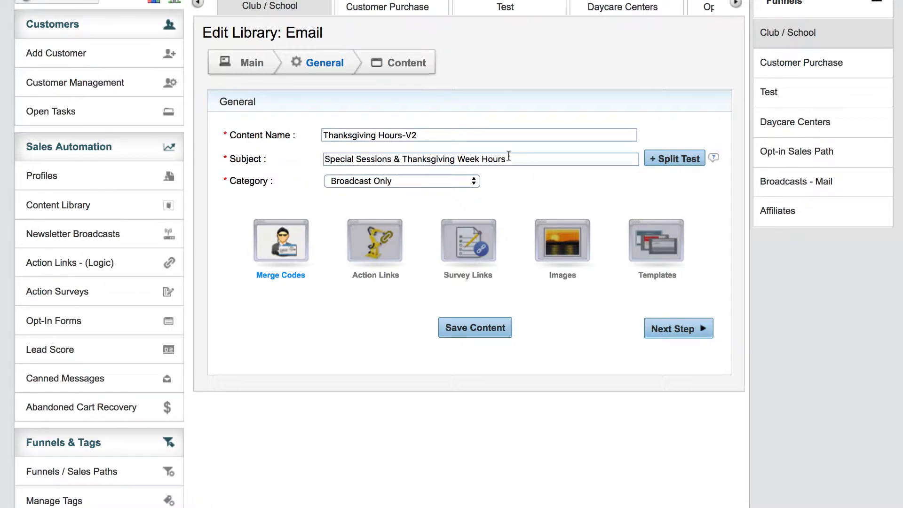
{"action": "left_click_drag", "start_coordinate": [507, 159], "coordinate": [396, 159]}
{"action": "key", "text": "BackSpace"}
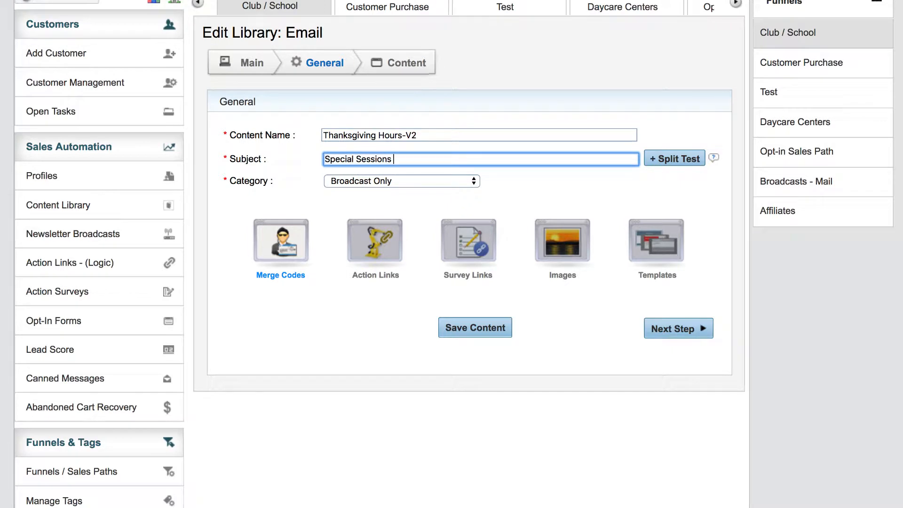
{"action": "type", "text": "- Updated Availability"}
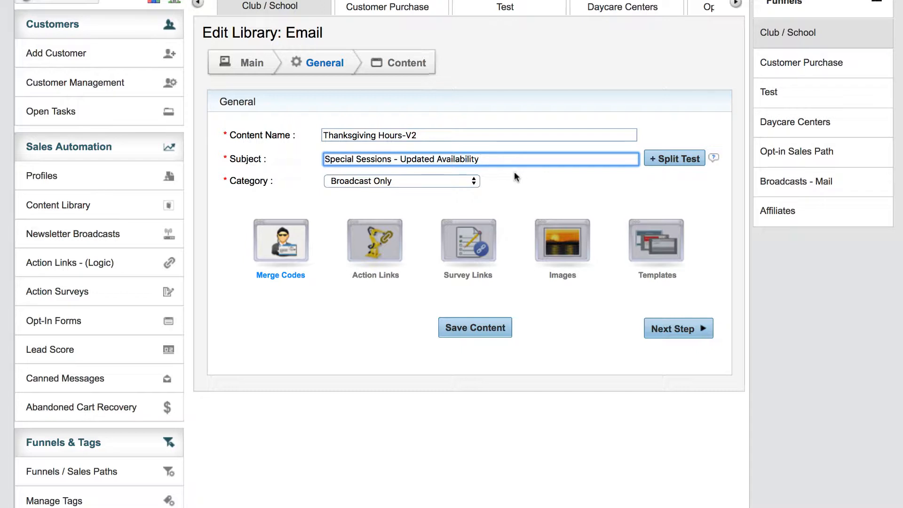
Add a split-test subject line reading "Special Sessions - Thursday Sold Out".
{"action": "left_click", "coordinate": [668, 158]}
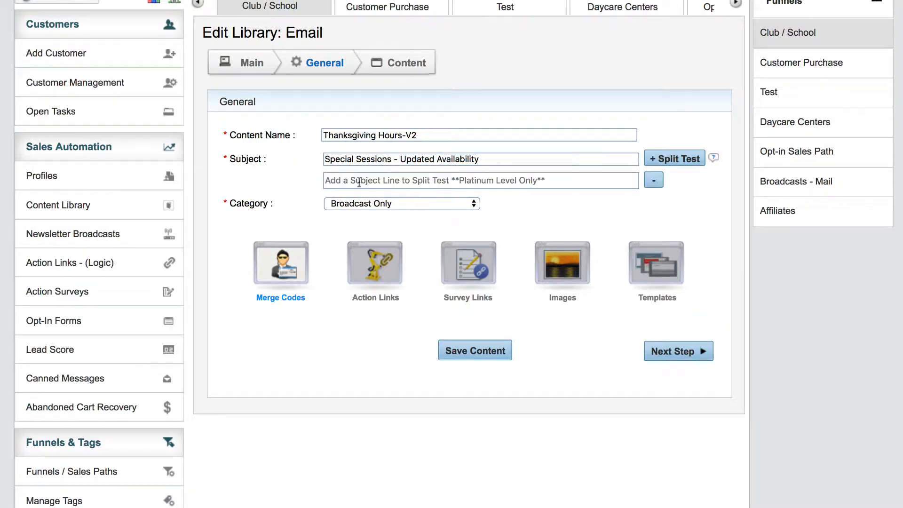
{"action": "left_click", "coordinate": [359, 181]}
{"action": "type", "text": "Special Sessions"}
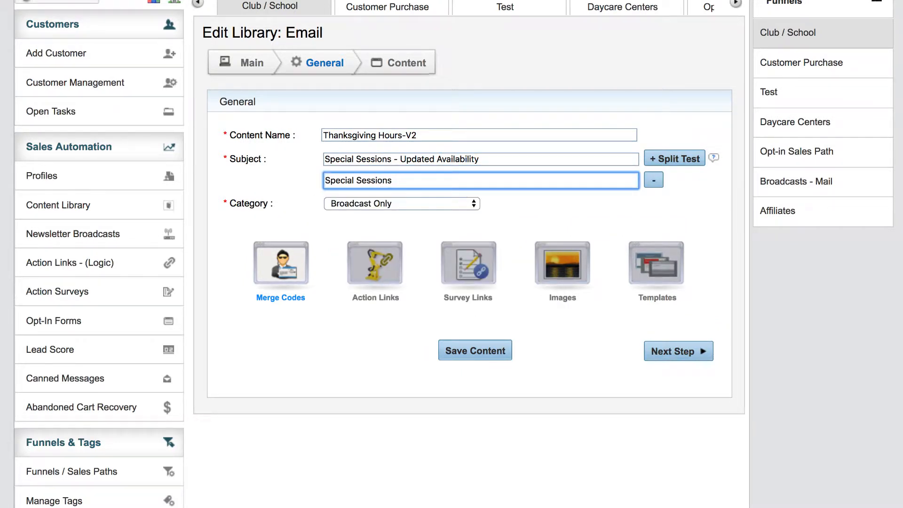
{"action": "type", "text": " - Thursda"}
{"action": "key", "text": "BackSpace"}
{"action": "type", "text": "ursday Sol"}
{"action": "key", "text": "BackSpace"}
{"action": "key", "text": "BackSpace"}
{"action": "type", "text": "ut"}
Add another split-test subject line reading "Special Sessions - Thanksgiving Sold Out".
{"action": "left_click", "coordinate": [686, 166]}
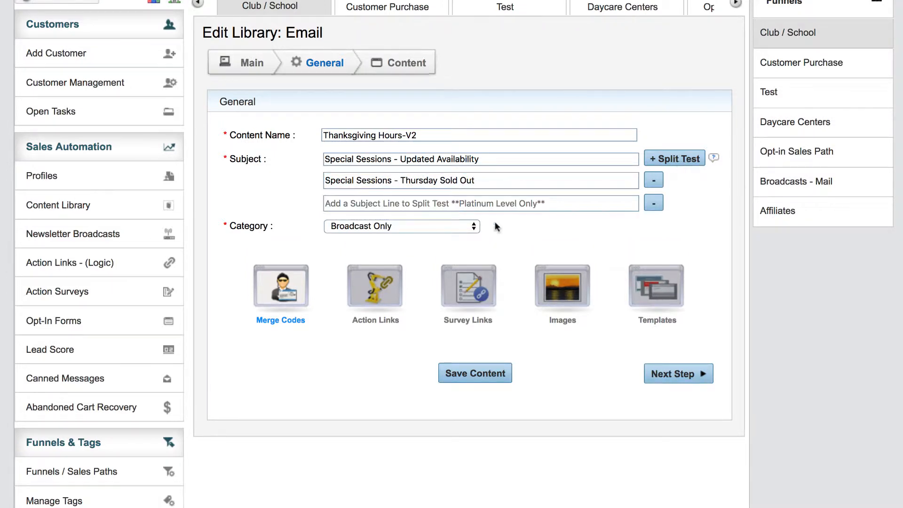
{"action": "left_click", "coordinate": [555, 206]}
{"action": "type", "text": "Special Ses"}
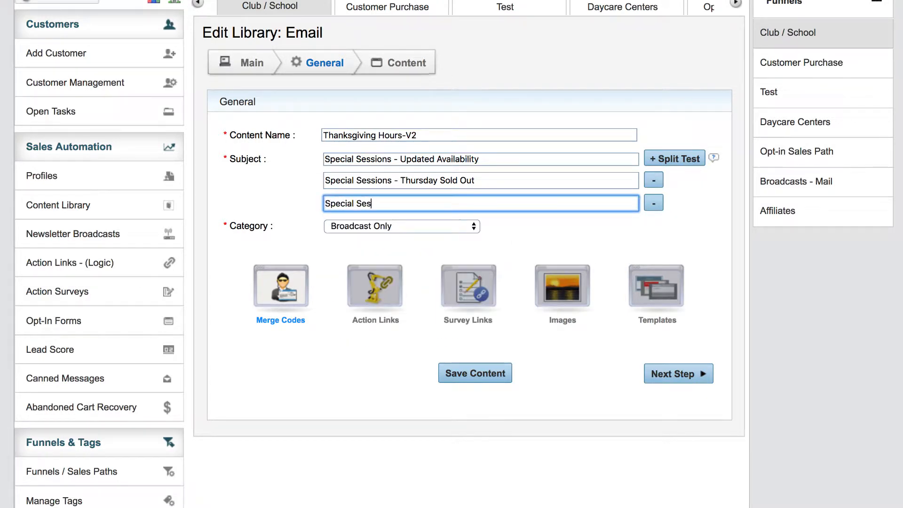
{"action": "type", "text": "sions - Thanksgiving Sold Out"}
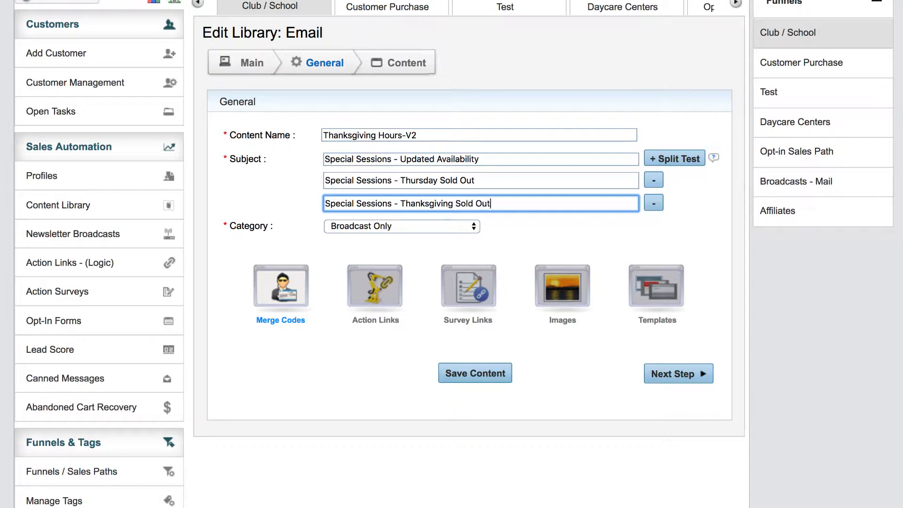
Add a further split-test subject line reading "Special Sessions - Friday Available, Thursday Sold Out".
{"action": "left_click", "coordinate": [673, 160]}
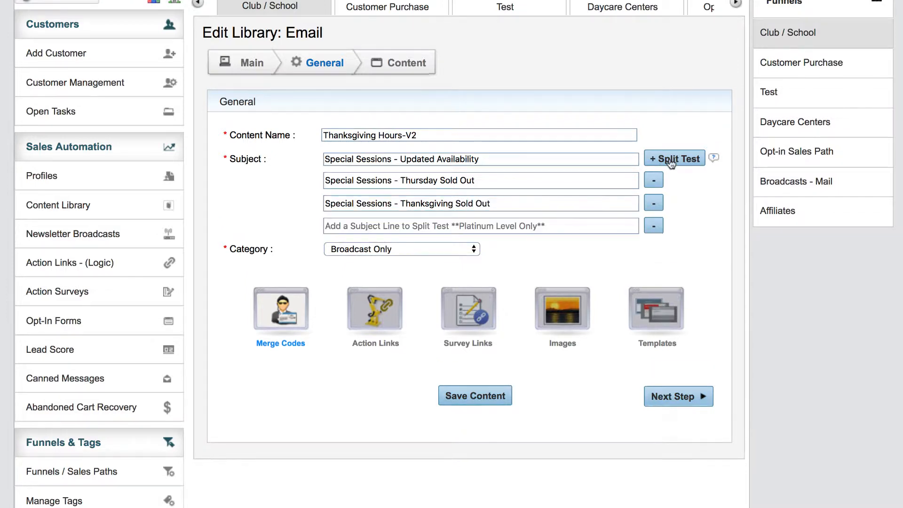
{"action": "left_click", "coordinate": [413, 227]}
{"action": "type", "text": "Special Se"}
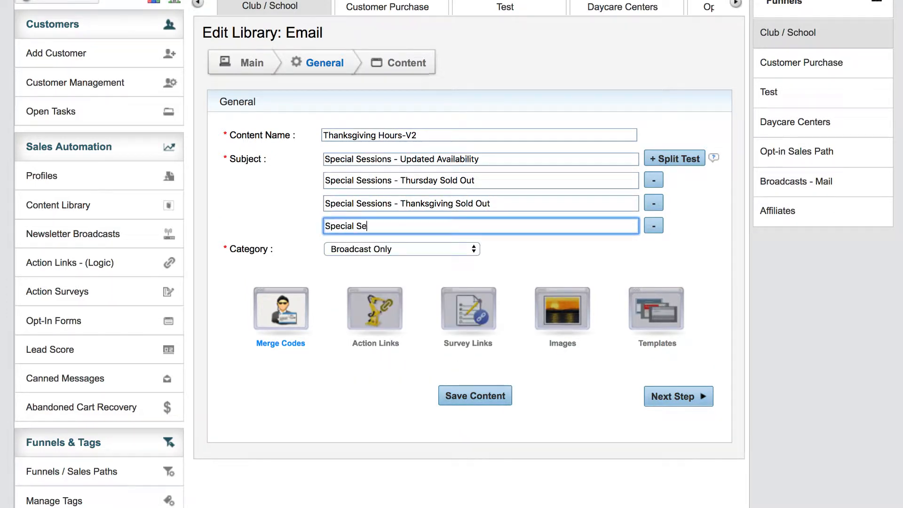
{"action": "type", "text": "ssions - Friday Available, Thursday Sold Out"}
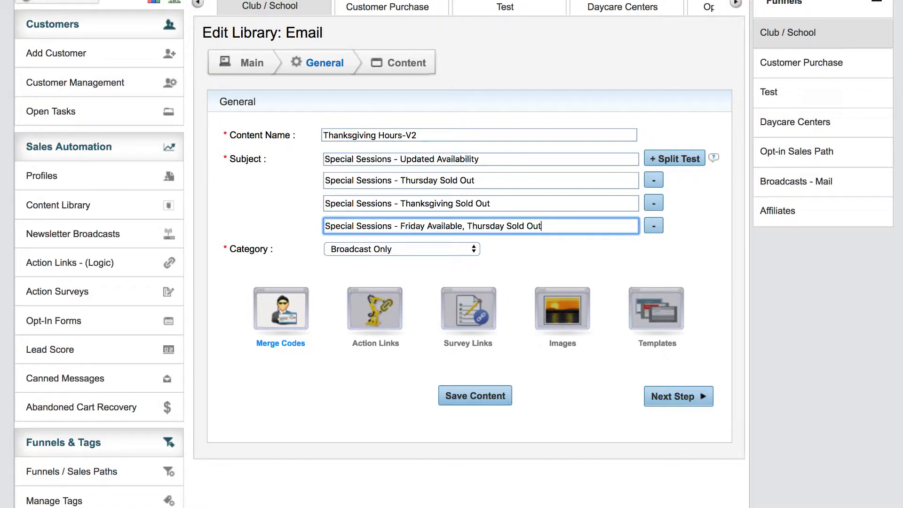
Insert a three-line opening paragraph in the email body: "Thursday morning has already sold out but Friday and Saturday still have limited slots open".
{"action": "left_click", "coordinate": [658, 395]}
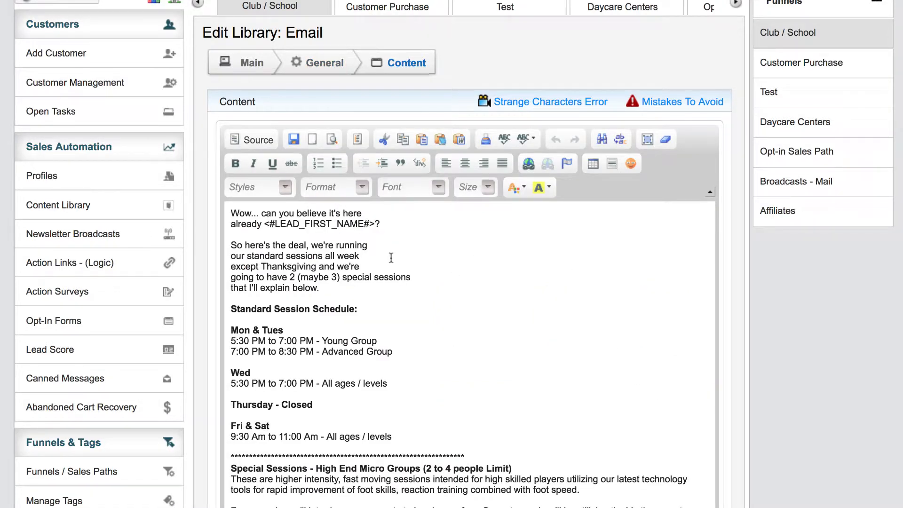
{"action": "left_click", "coordinate": [232, 214]}
{"action": "type", "text": "Thursday morning has alr"}
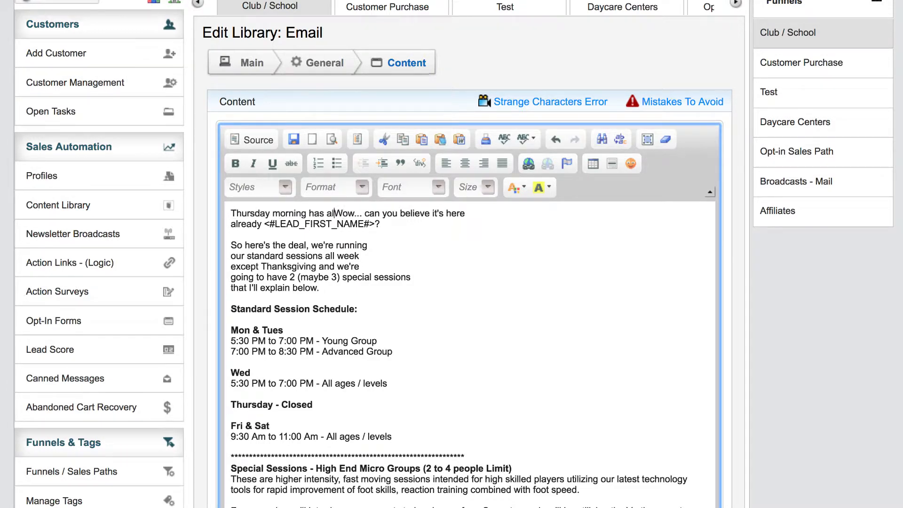
{"action": "type", "text": "eady sold out"}
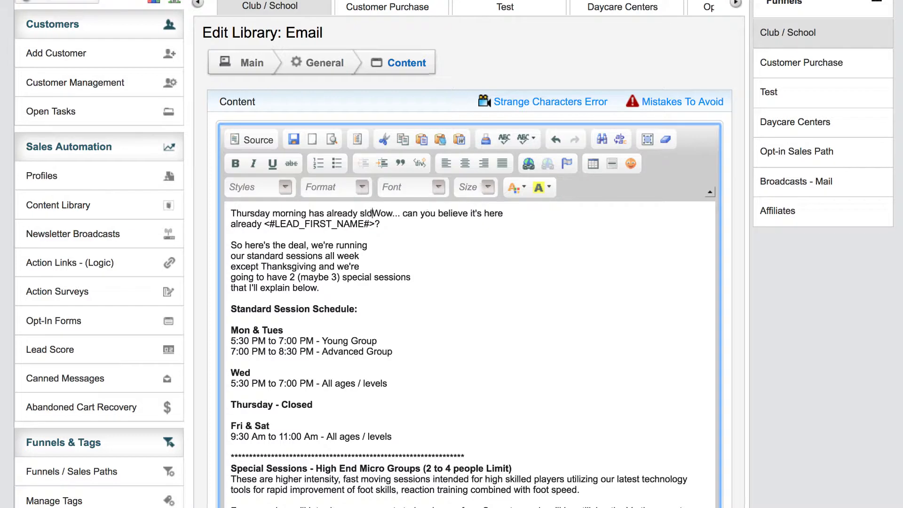
{"action": "key", "text": "Return"}
{"action": "type", "text": "but Friday and Saturday "}
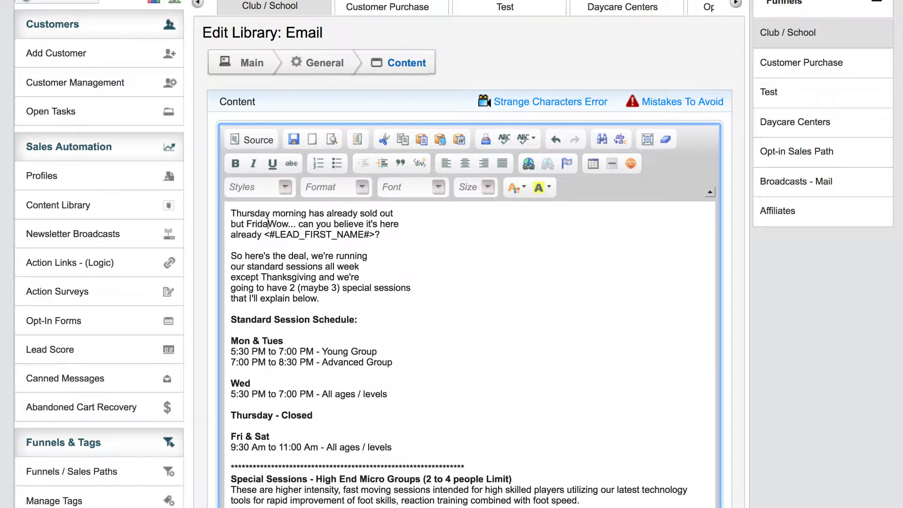
{"action": "type", "text": "still have limited"}
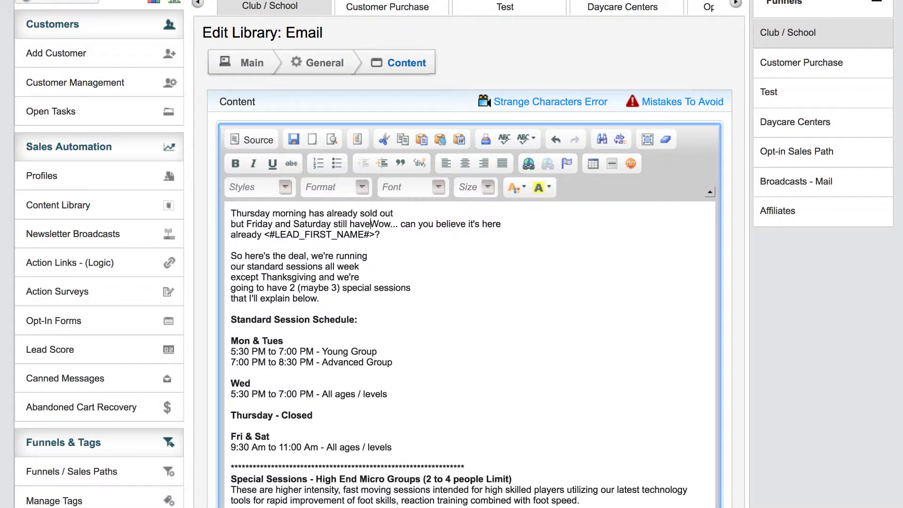
{"action": "key", "text": "Return"}
{"action": "type", "text": "av"}
{"action": "key", "text": "BackSpace"}
{"action": "key", "text": "BackSpace"}
{"action": "type", "text": "slots open"}
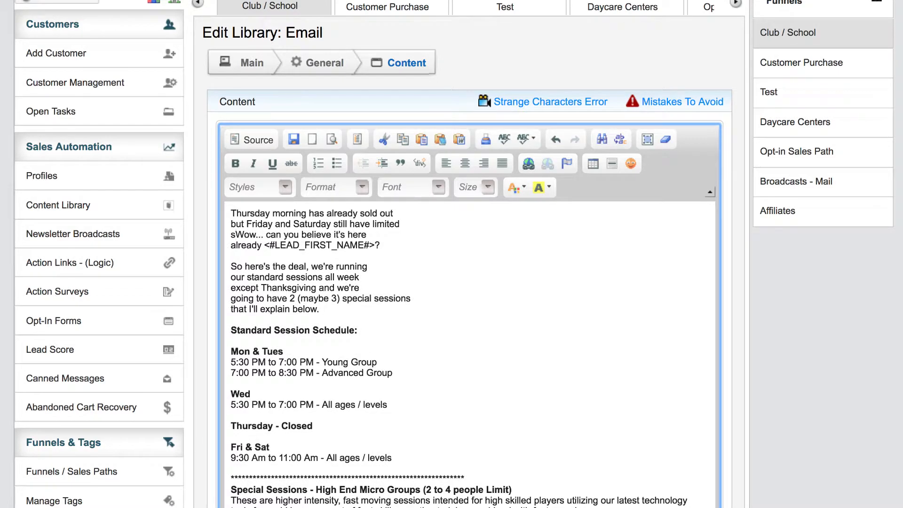
{"action": "key", "text": "Return"}
{"action": "key", "text": "Return"}
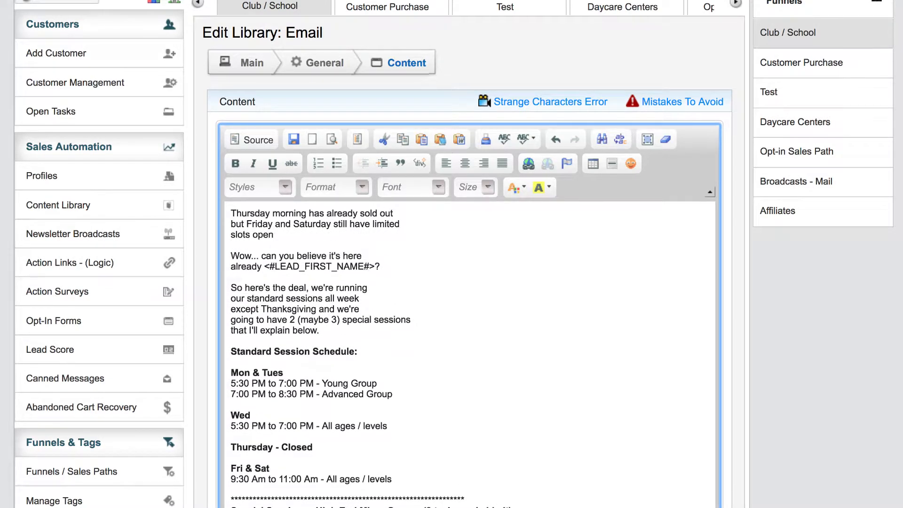
Add the greeting "Hi" with the <#LEAD_FIRST_NAME#> merge code above the opening paragraph, separated by a blank line.
{"action": "left_click", "coordinate": [231, 214]}
{"action": "type", "text": "Hi"}
{"action": "scroll", "coordinate": [468, 357], "scroll_direction": "down", "scroll_amount": 2}
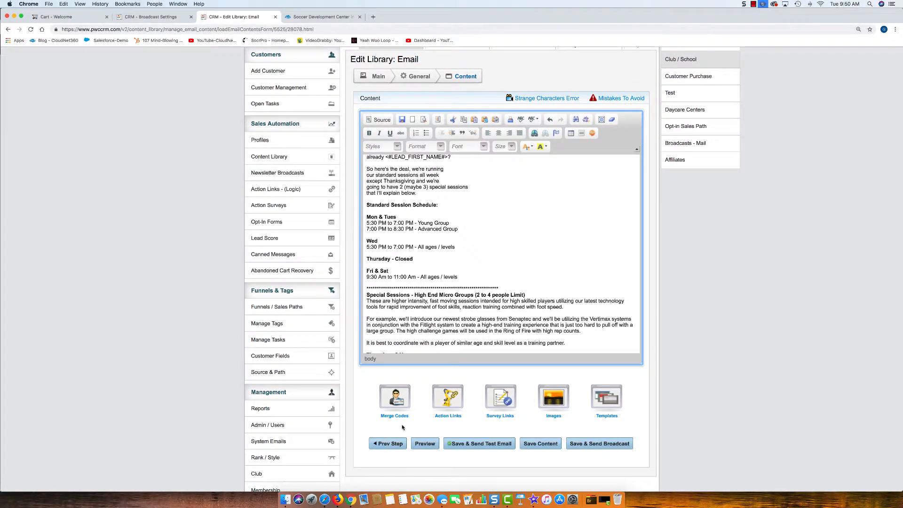
{"action": "left_click", "coordinate": [397, 400]}
{"action": "scroll", "coordinate": [397, 376], "scroll_direction": "down", "scroll_amount": 3}
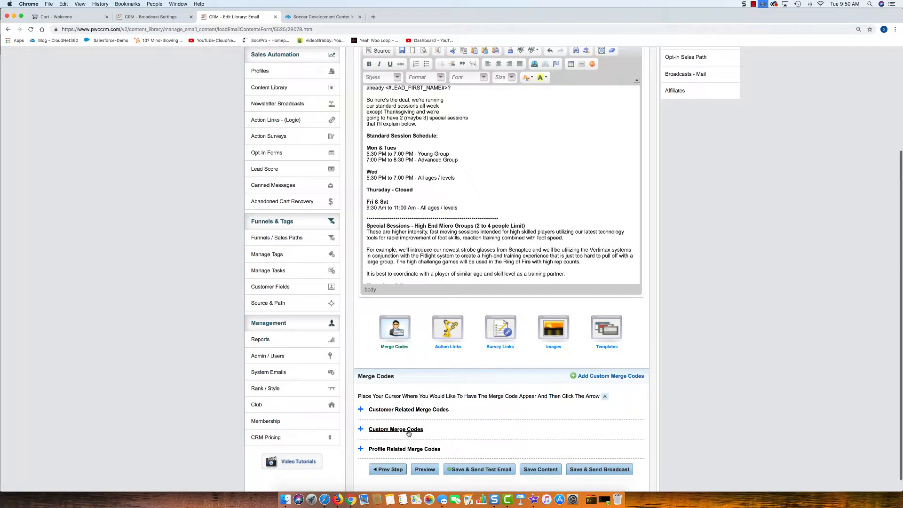
{"action": "left_click", "coordinate": [361, 409]}
{"action": "left_click", "coordinate": [363, 422]}
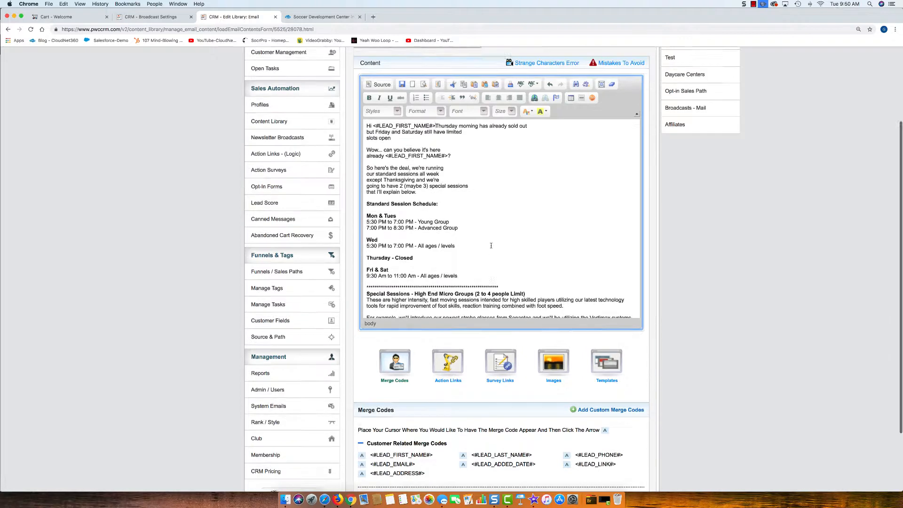
{"action": "key", "text": "Return"}
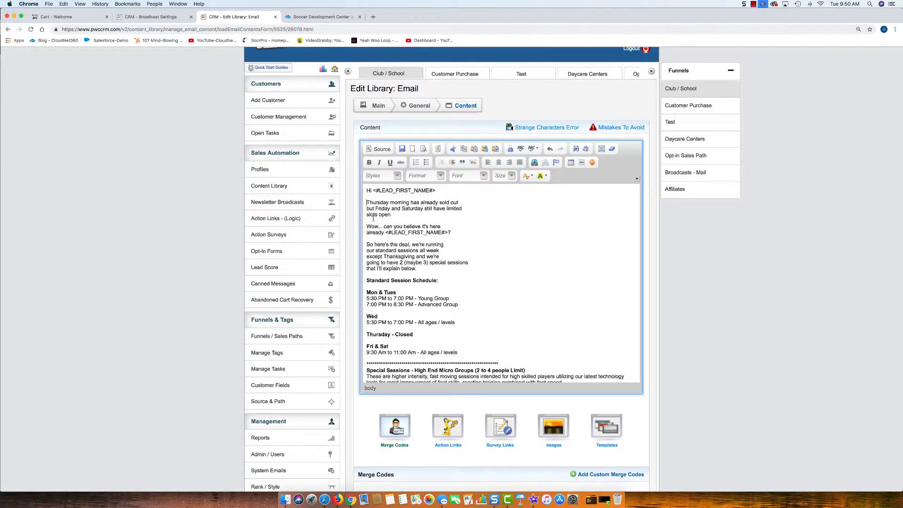
Add the line "See below for options" beneath the opening paragraph, set off by blank lines.
{"action": "key", "text": "Return"}
{"action": "key", "text": "Return"}
{"action": "type", "text": "See "}
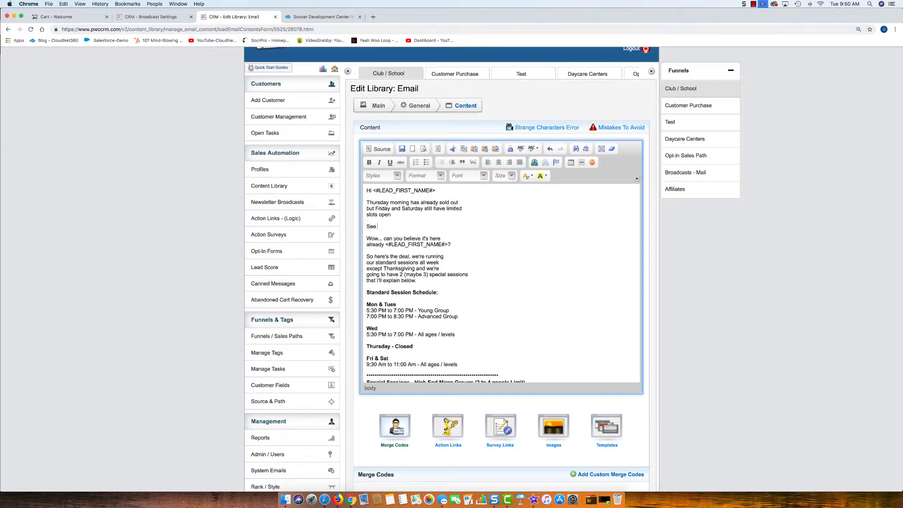
{"action": "type", "text": "below for options"}
{"action": "key", "text": "Return"}
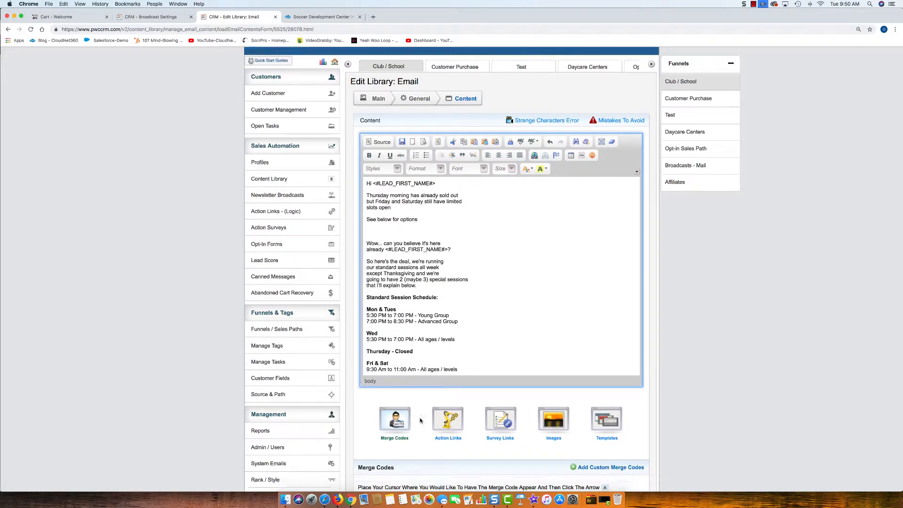
Insert the profile-related <#SIGNATURE#> merge code below the "See below for options" line.
{"action": "scroll", "coordinate": [420, 414], "scroll_direction": "down", "scroll_amount": 5}
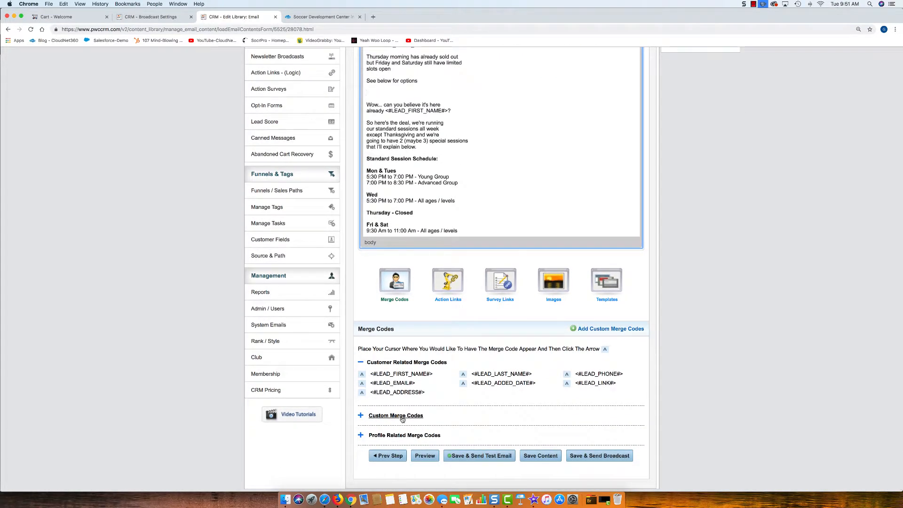
{"action": "left_click", "coordinate": [400, 435]}
{"action": "scroll", "coordinate": [376, 431], "scroll_direction": "down", "scroll_amount": 1}
{"action": "left_click", "coordinate": [363, 430]}
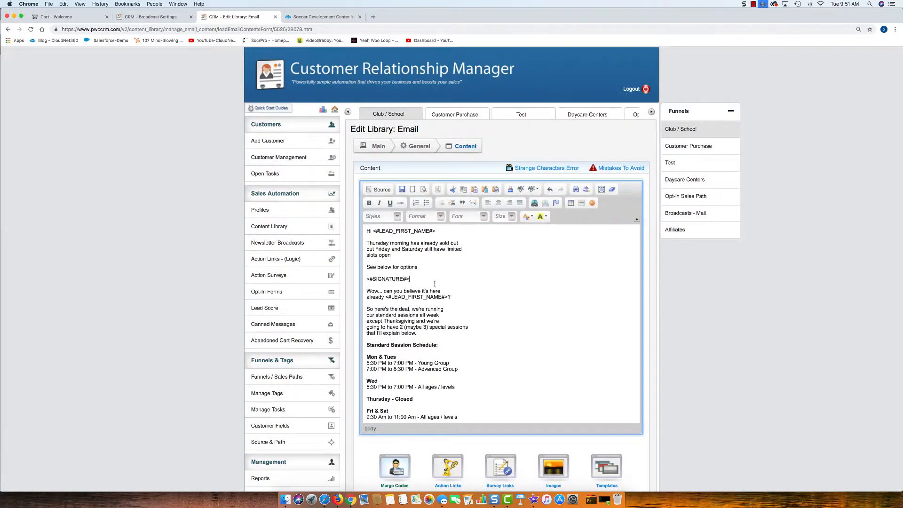
Add a divider line of asterisks between the signature code and the original "Wow... can you believe it's here" text.
{"action": "key", "text": "Return"}
{"action": "type", "text": "*************************************"}
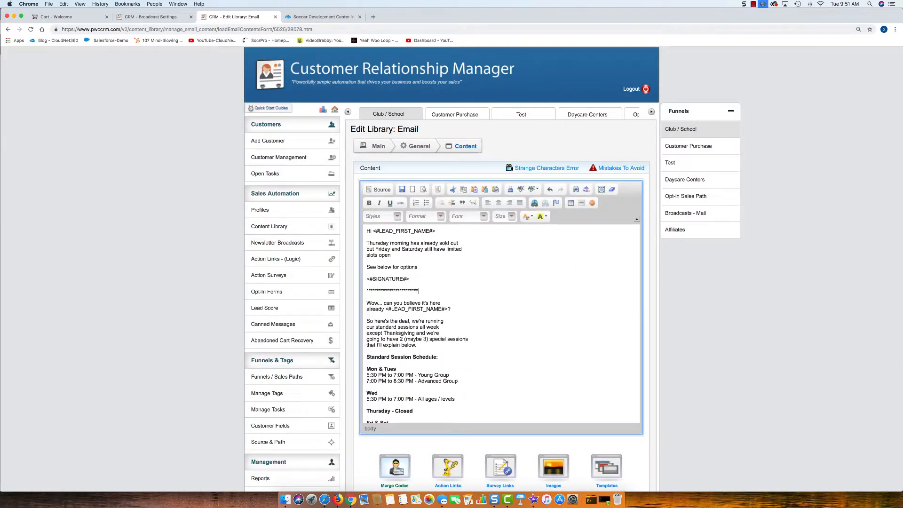
{"action": "type", "text": "**************"}
Replace the "Click Here" link of the Thursday 9:30 AM to 11:30 AM special session with bold text "Sold Out".
{"action": "scroll", "coordinate": [406, 309], "scroll_direction": "down", "scroll_amount": 5}
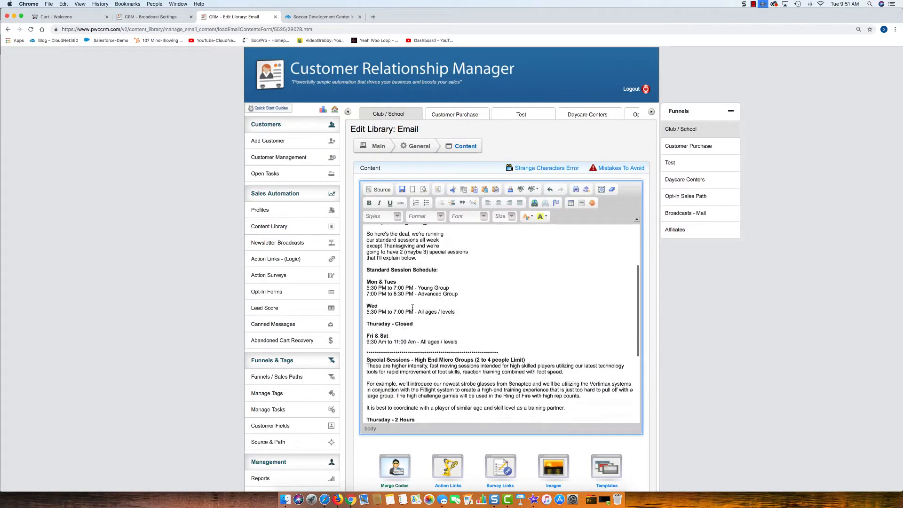
{"action": "scroll", "coordinate": [416, 300], "scroll_direction": "down", "scroll_amount": 6}
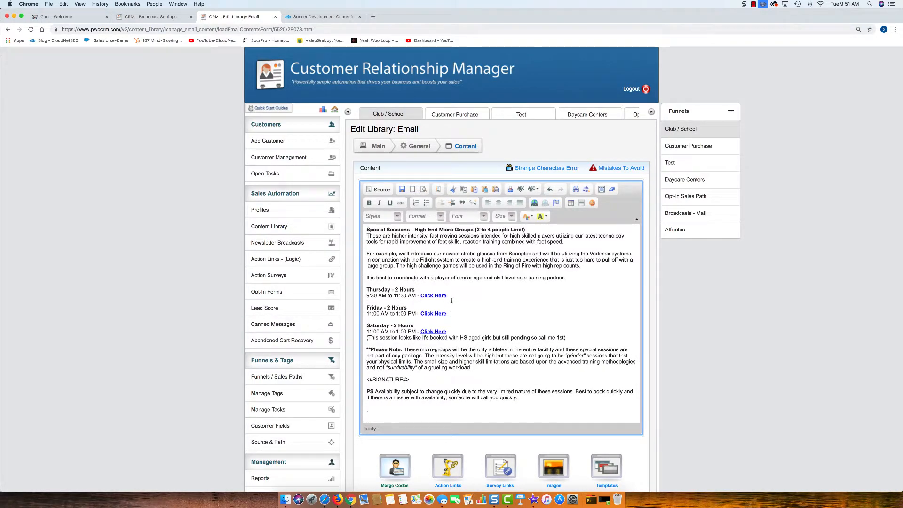
{"action": "left_click_drag", "start_coordinate": [452, 300], "coordinate": [422, 297]}
{"action": "key", "text": "BackSpace"}
{"action": "key", "text": "ctrl+b"}
{"action": "type", "text": "Sold Out"}
Review the edited email body, save it and proceed to sending it as a broadcast.
{"action": "scroll", "coordinate": [470, 302], "scroll_direction": "down", "scroll_amount": 5}
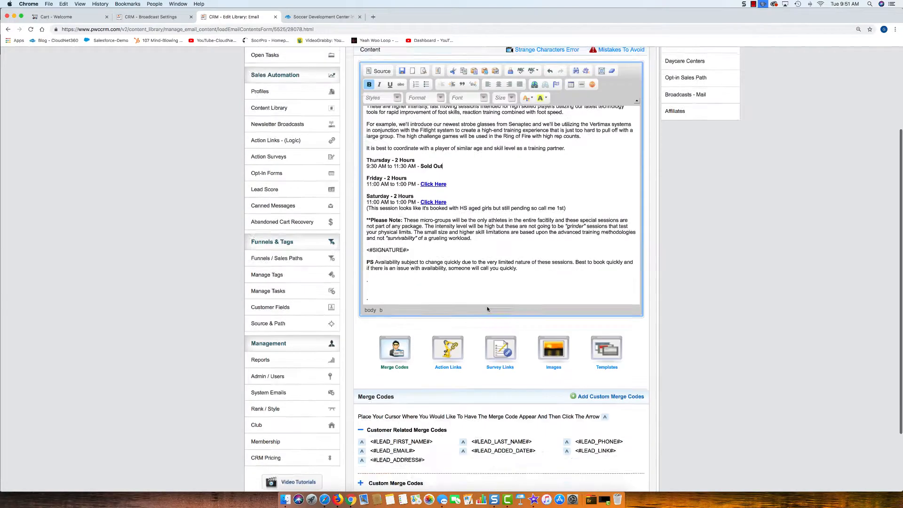
{"action": "scroll", "coordinate": [489, 253], "scroll_direction": "up", "scroll_amount": 10}
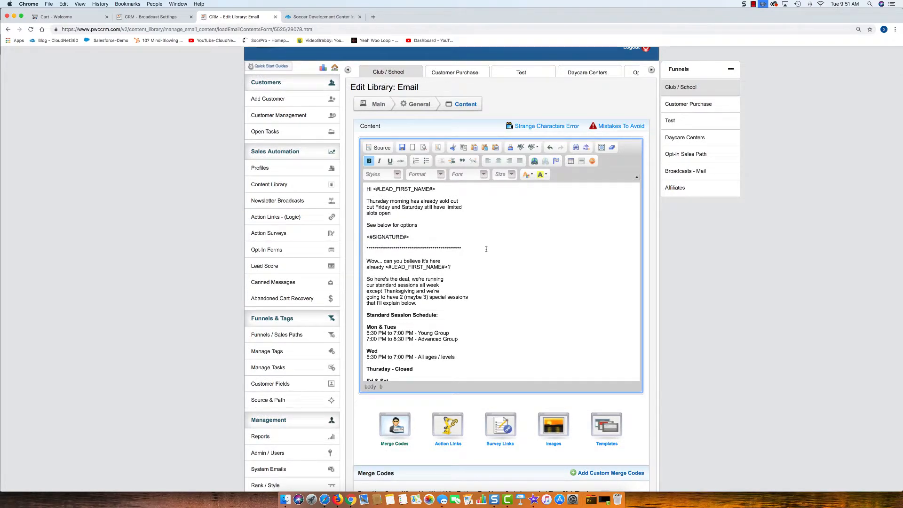
{"action": "scroll", "coordinate": [486, 250], "scroll_direction": "down", "scroll_amount": 15}
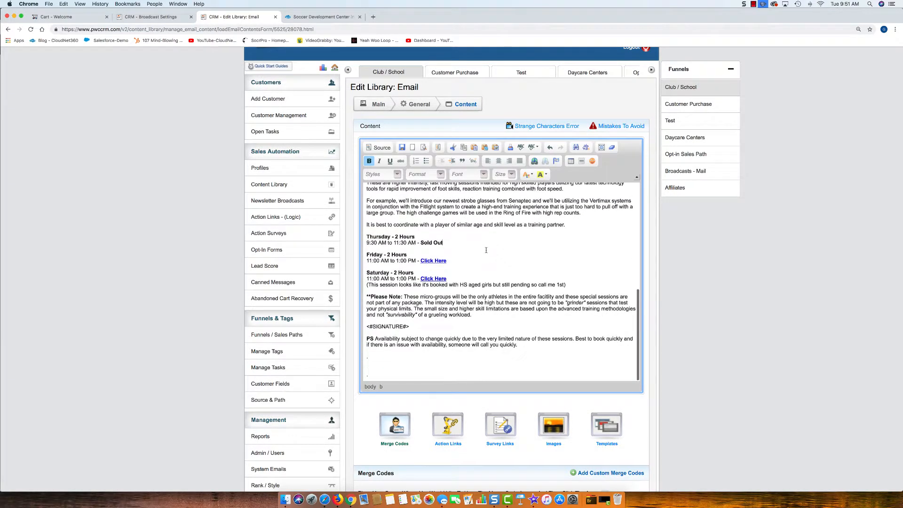
{"action": "scroll", "coordinate": [486, 249], "scroll_direction": "down", "scroll_amount": 3}
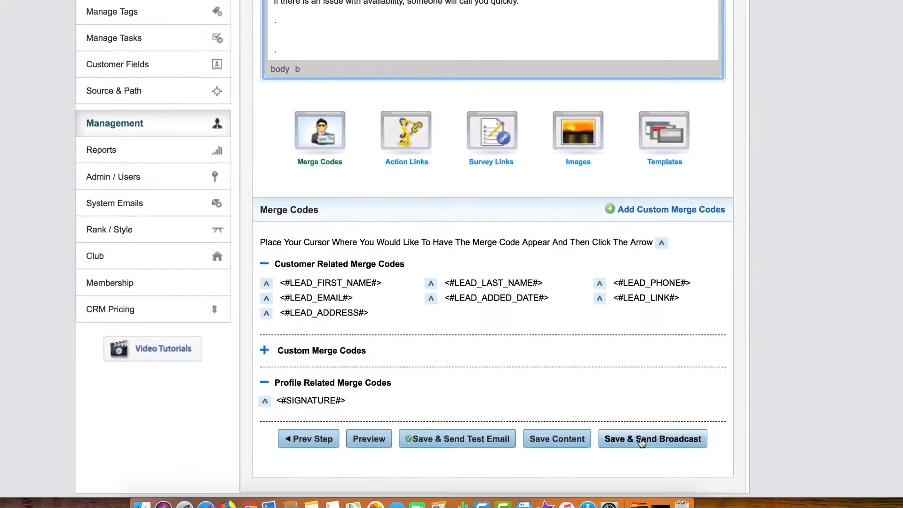
{"action": "left_click", "coordinate": [723, 417]}
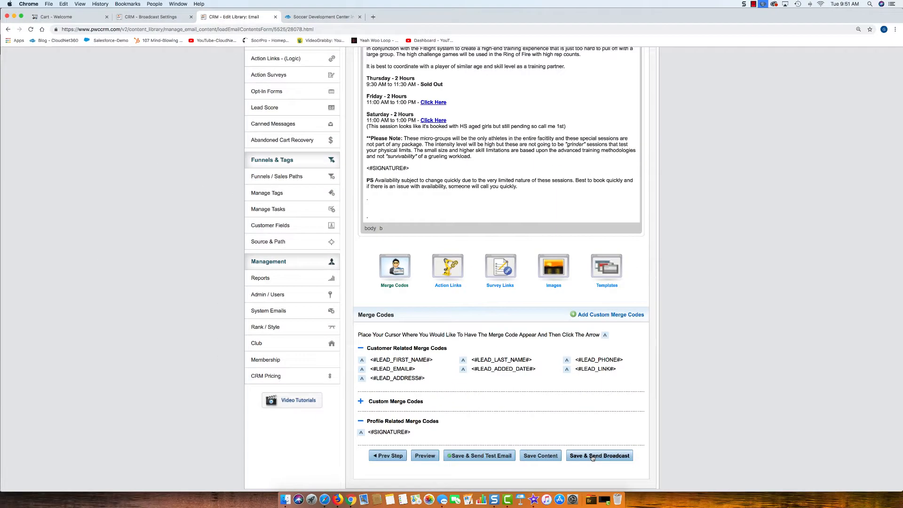
Assign the first listed sender profile to the broadcast and continue to the audience selection.
{"action": "scroll", "coordinate": [530, 306], "scroll_direction": "up", "scroll_amount": 5}
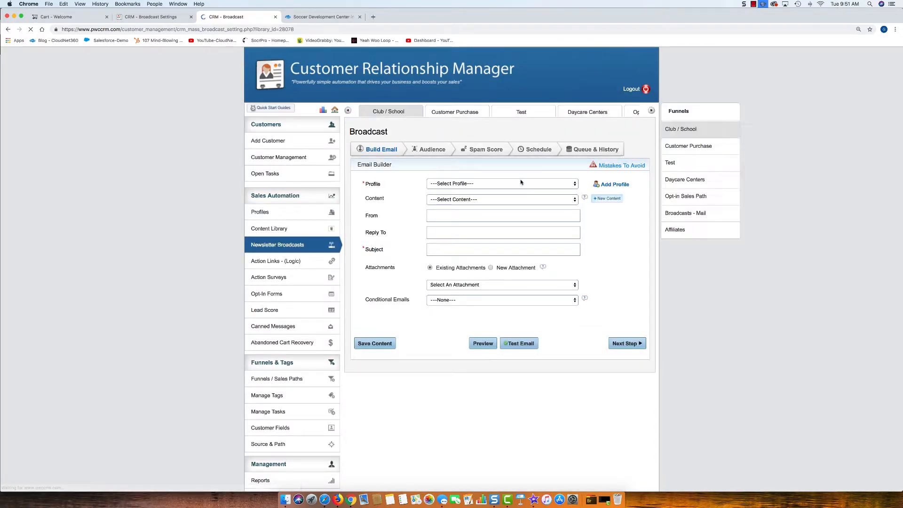
{"action": "left_click", "coordinate": [471, 184]}
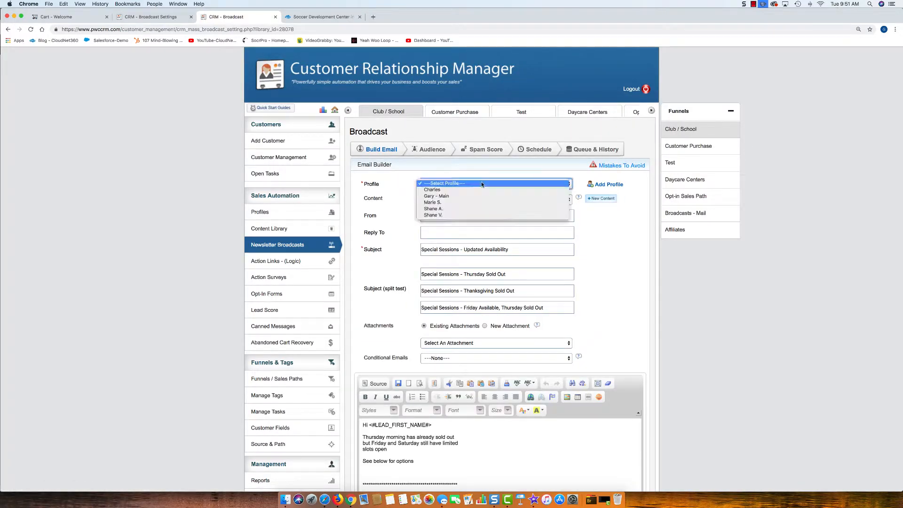
{"action": "left_click", "coordinate": [468, 190]}
{"action": "scroll", "coordinate": [604, 455], "scroll_direction": "down", "scroll_amount": 10}
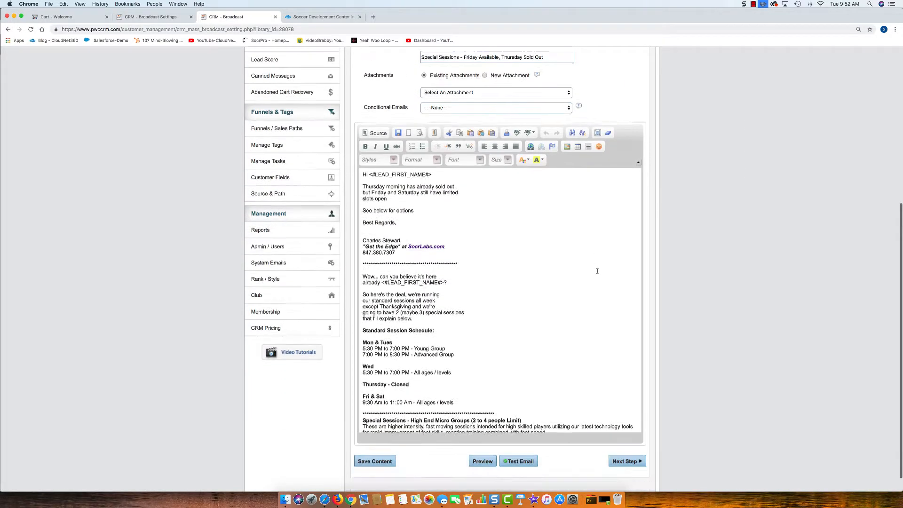
{"action": "left_click", "coordinate": [629, 442]}
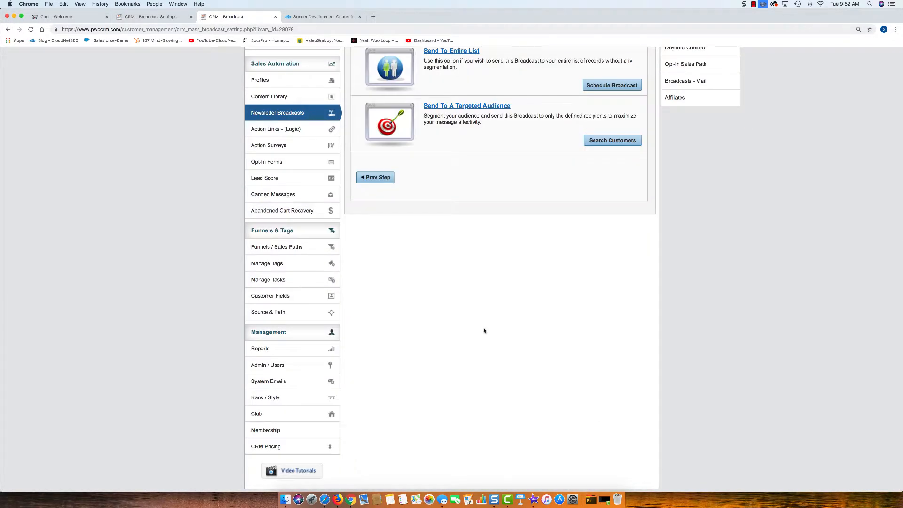
Choose to send the broadcast to the entire list and continue past the spam analysis to scheduling.
{"action": "left_click", "coordinate": [626, 83]}
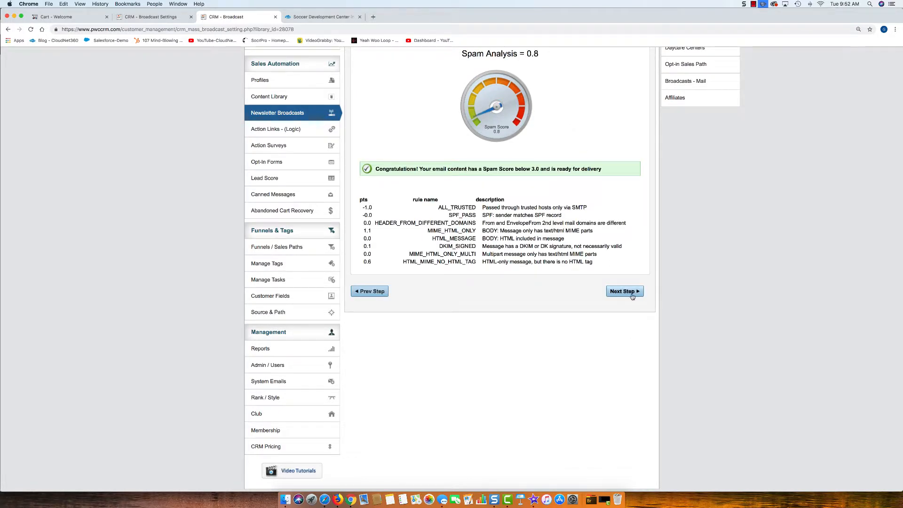
{"action": "scroll", "coordinate": [589, 197], "scroll_direction": "up", "scroll_amount": 2}
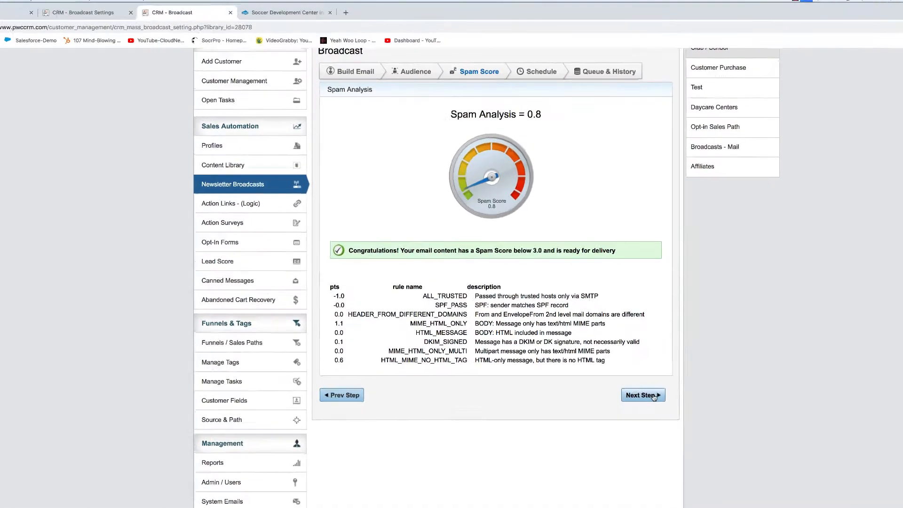
{"action": "left_click", "coordinate": [654, 397]}
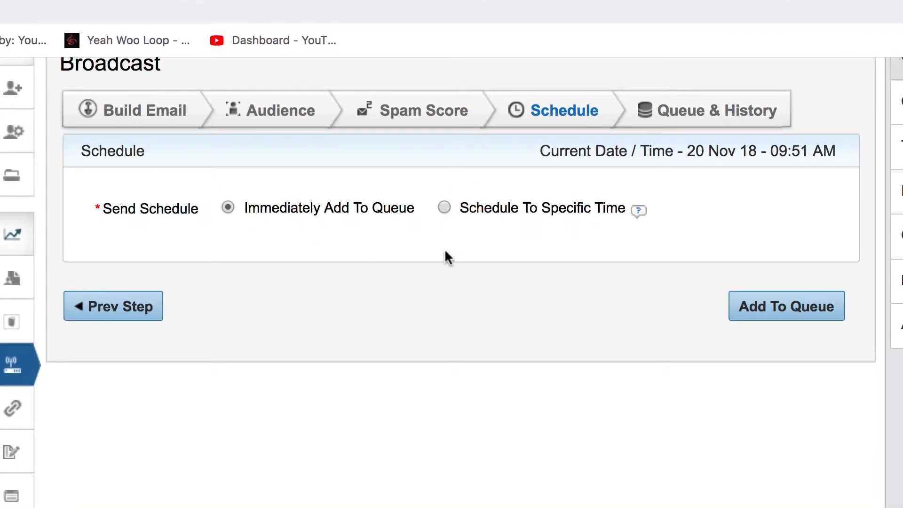
Queue the broadcast for immediate sending to the entire list, confirm, and send it from the pending broadcasts.
{"action": "left_click", "coordinate": [795, 307]}
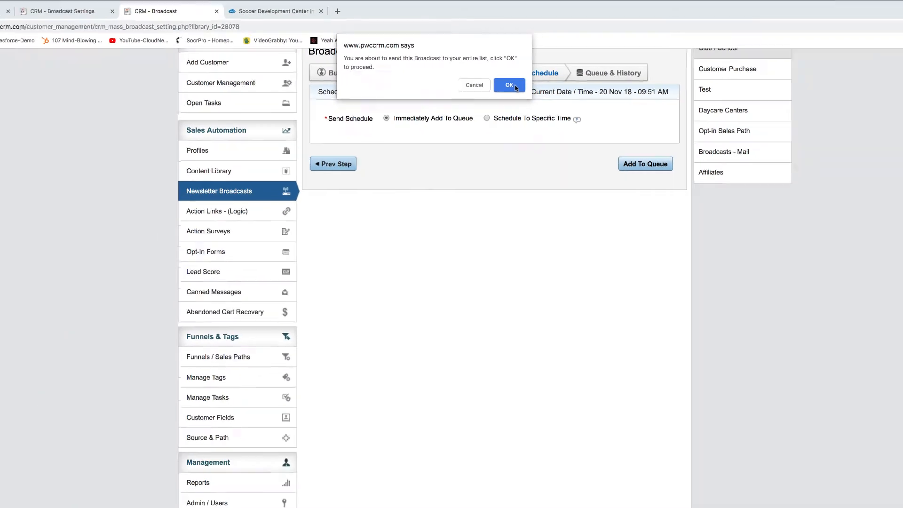
{"action": "left_click", "coordinate": [513, 130]}
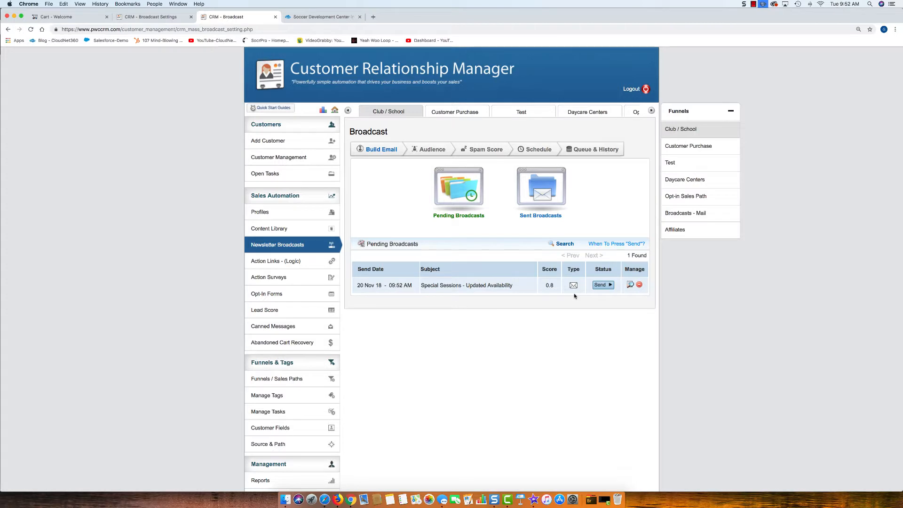
{"action": "left_click", "coordinate": [603, 286]}
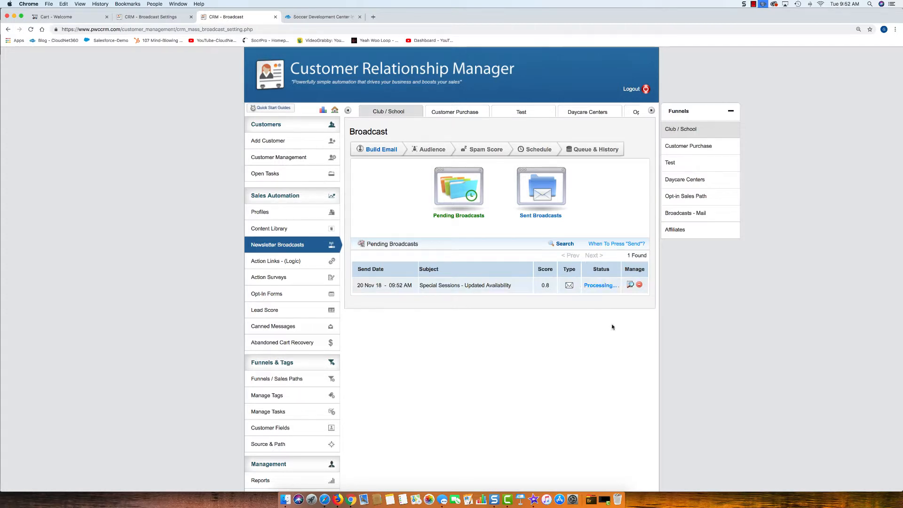